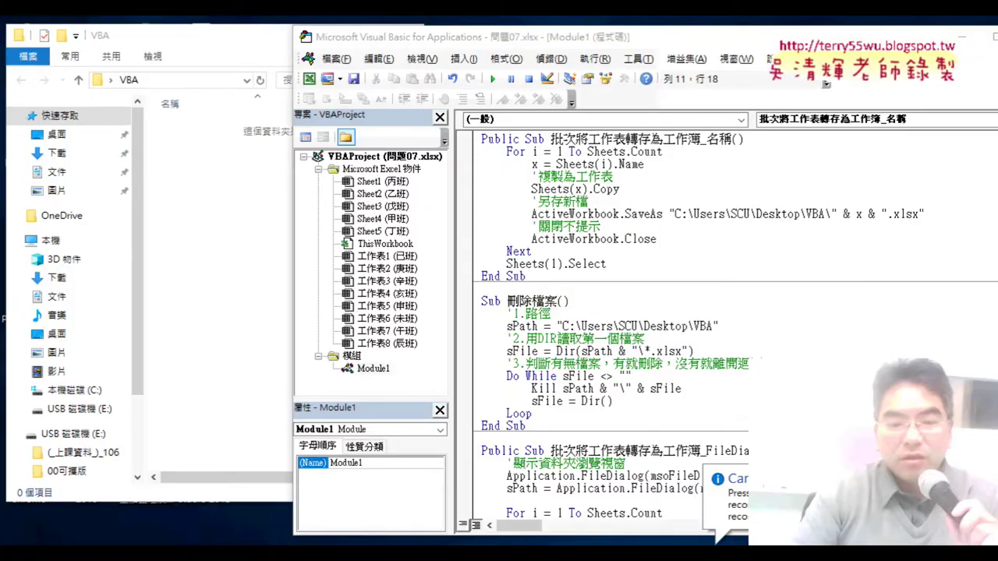
# Restore the 問題07.xlsx workbook window from the Excel taskbar button.
pyautogui.click(318, 499)
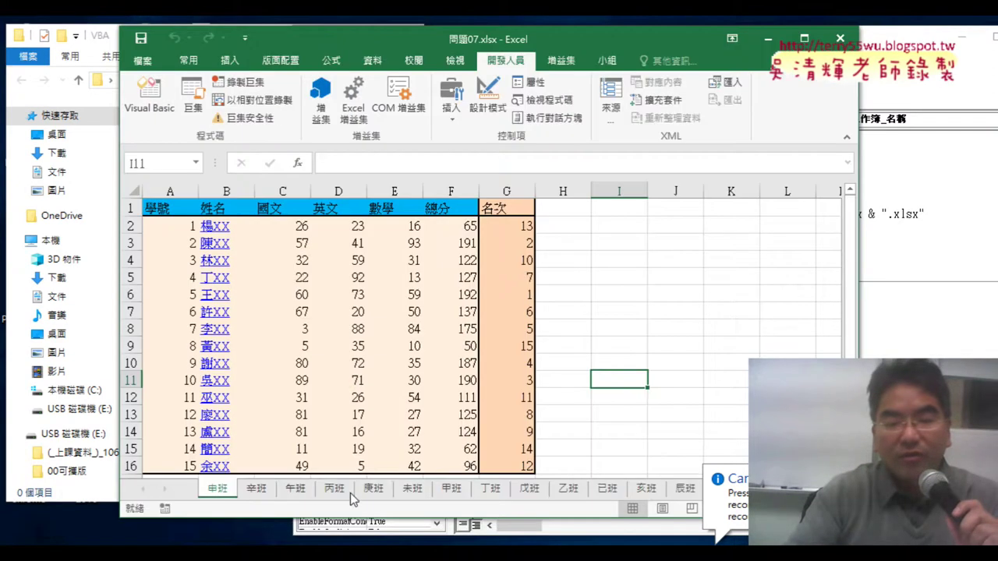
# Minimize the Excel workbook so Module1's export code in the VBA editor shows again.
pyautogui.moveTo(551, 37); pyautogui.dragTo(548, 36)
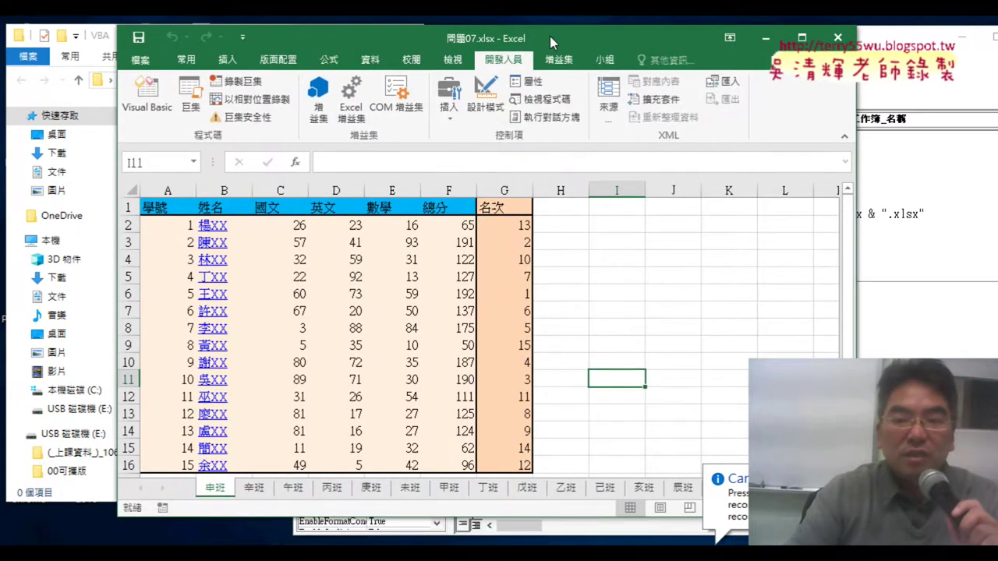
pyautogui.click(676, 430)
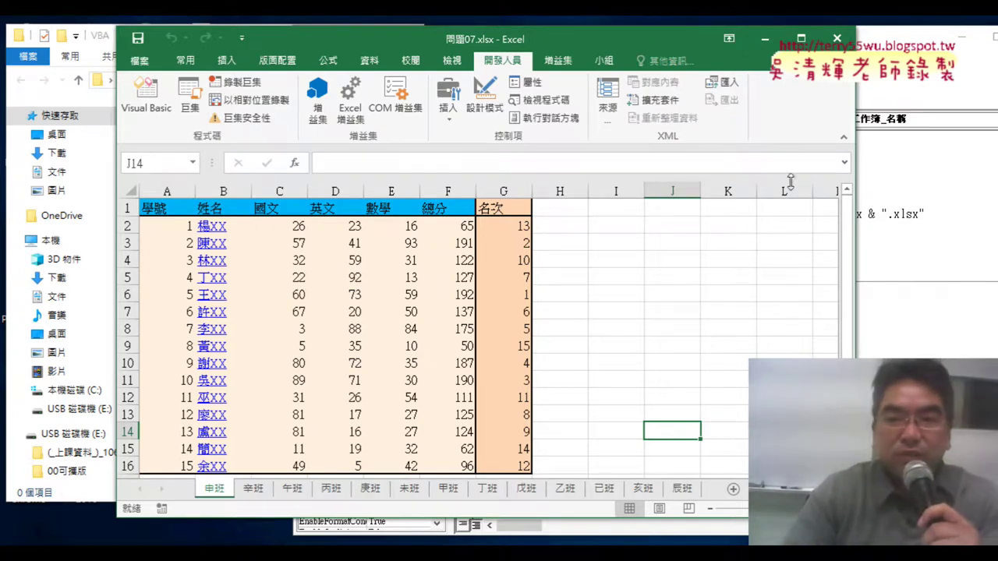
pyautogui.click(765, 39)
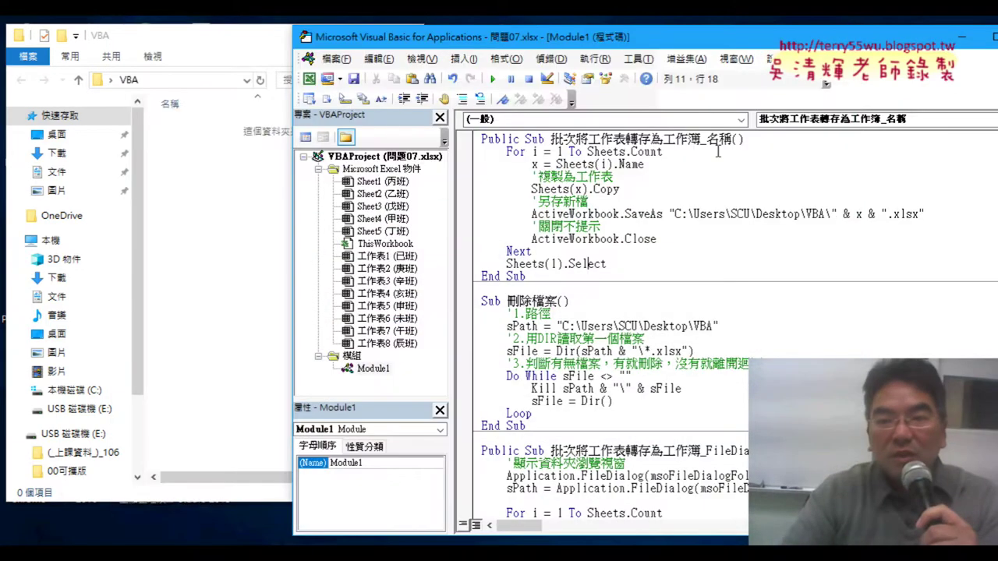
# Change SaveAs to SaveCopyAs and make ActiveWorkbook.Close False, then pull up SaveCopyAs help.
pyautogui.click(648, 215)
pyautogui.write('c')
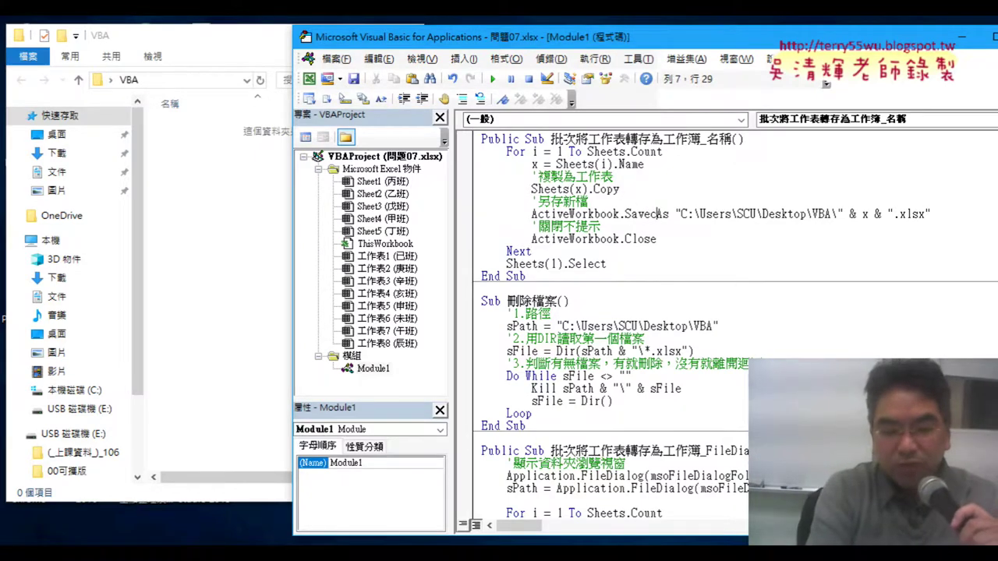
pyautogui.write('op')
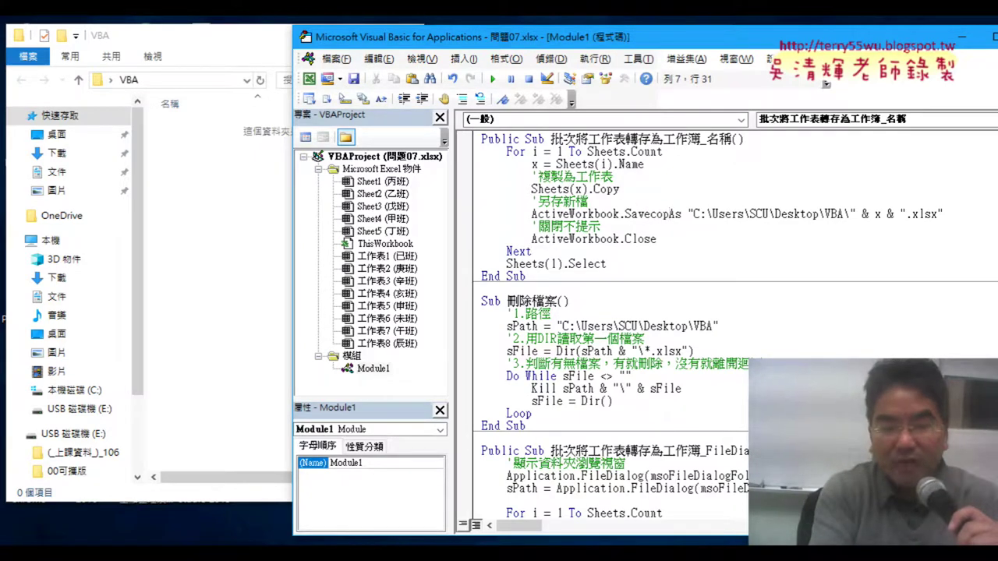
pyautogui.write('y')
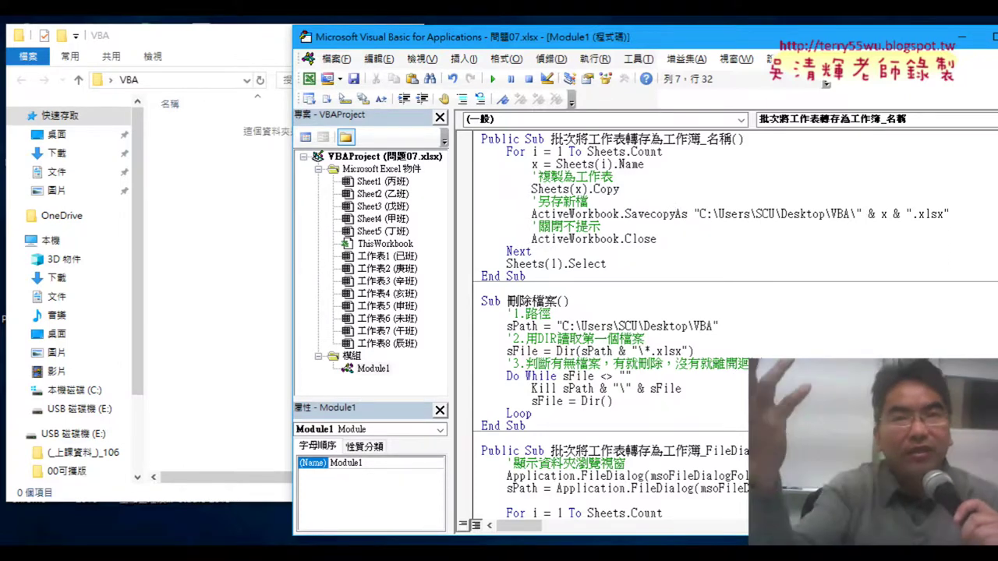
pyautogui.click(708, 238)
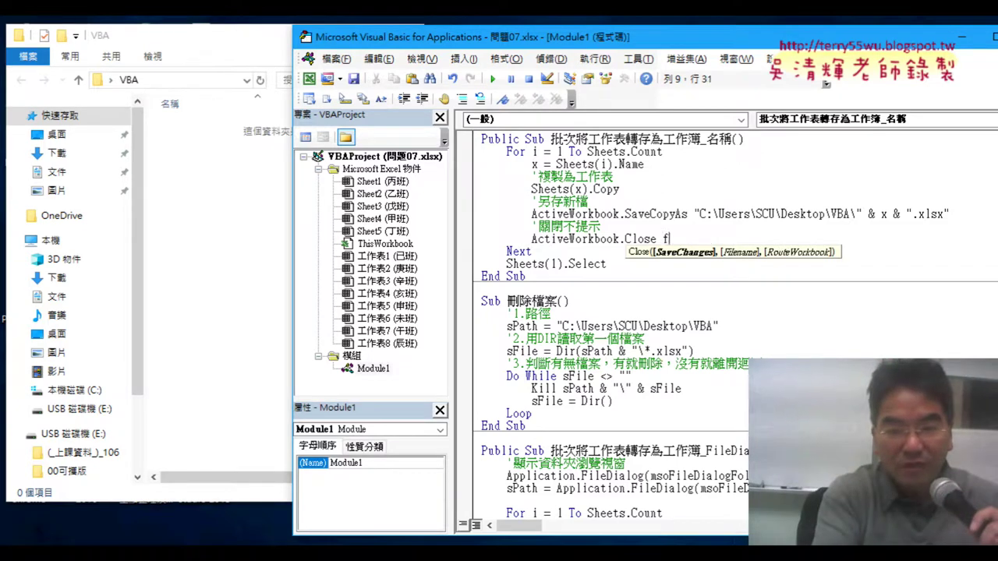
pyautogui.write('alse')
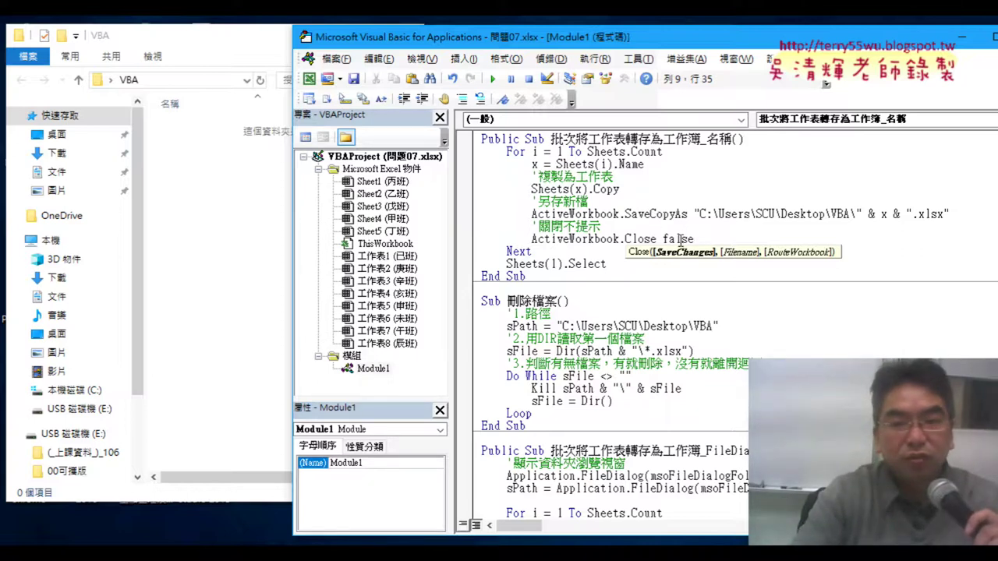
pyautogui.click(713, 215)
pyautogui.click(654, 213)
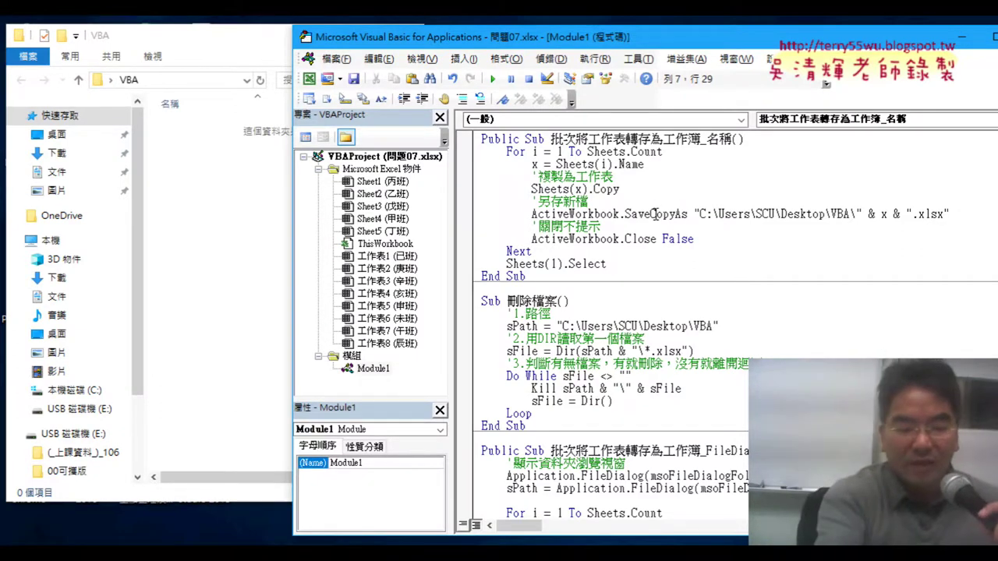
pyautogui.press('F1')
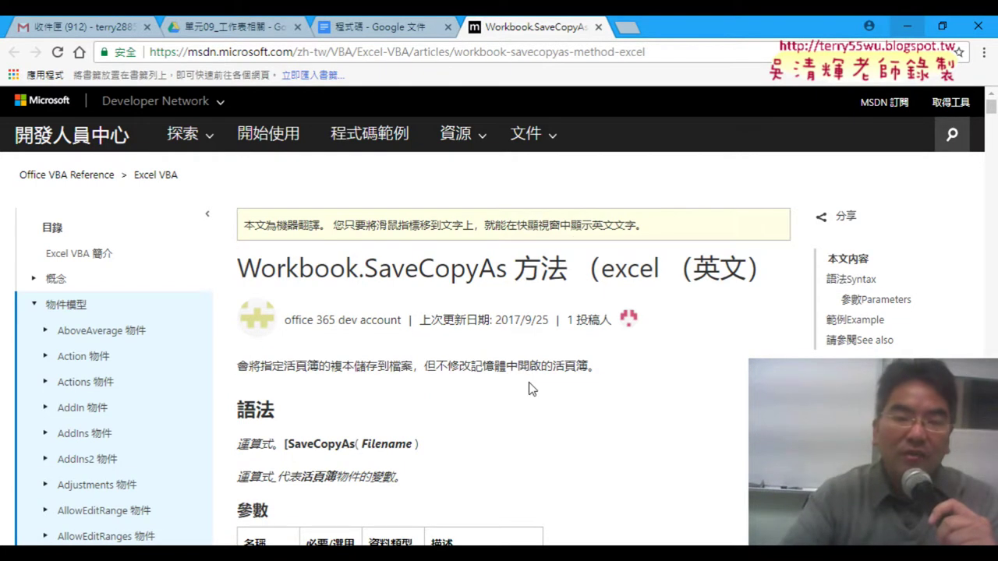
# Review the Workbook.SaveCopyAs syntax and example, then close the help article.
pyautogui.scroll(-2, 540, 389)
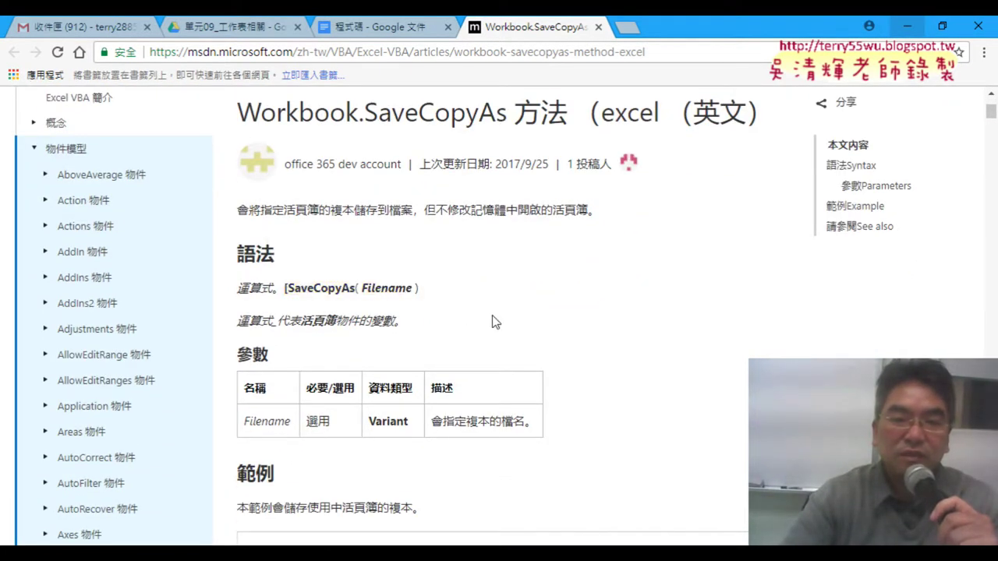
pyautogui.scroll(-3, 614, 335)
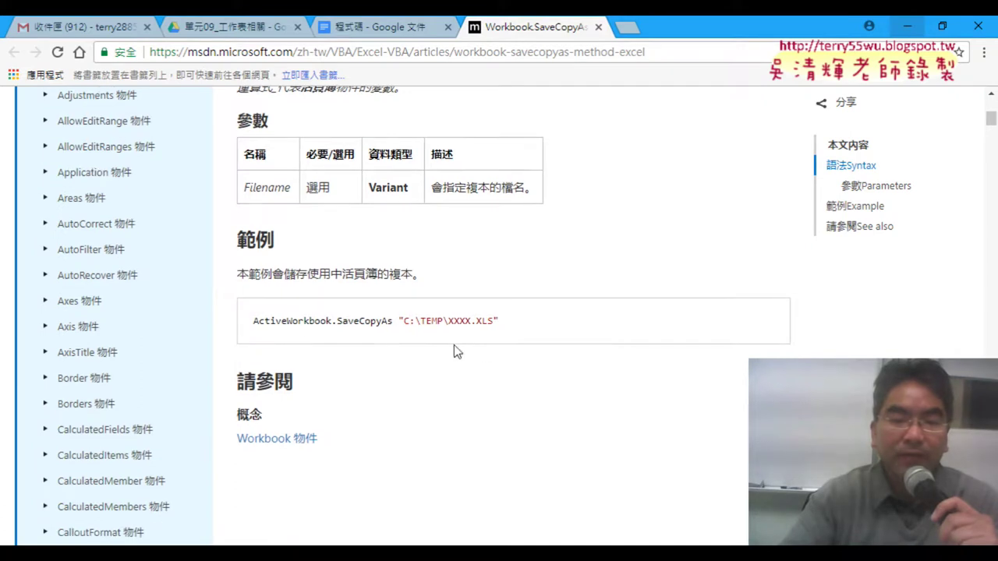
pyautogui.scroll(-2, 463, 378)
pyautogui.scroll(3, 463, 378)
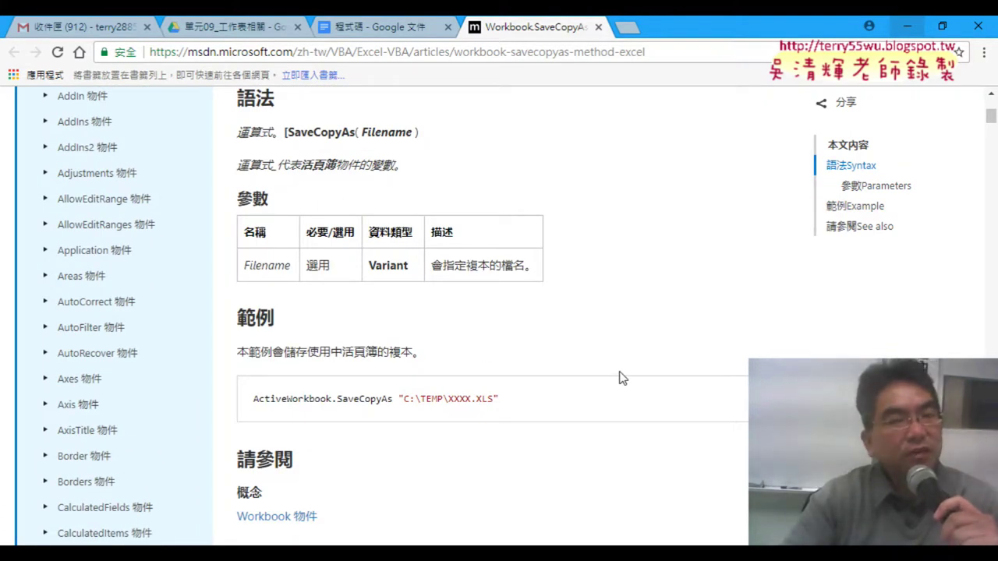
pyautogui.click(598, 28)
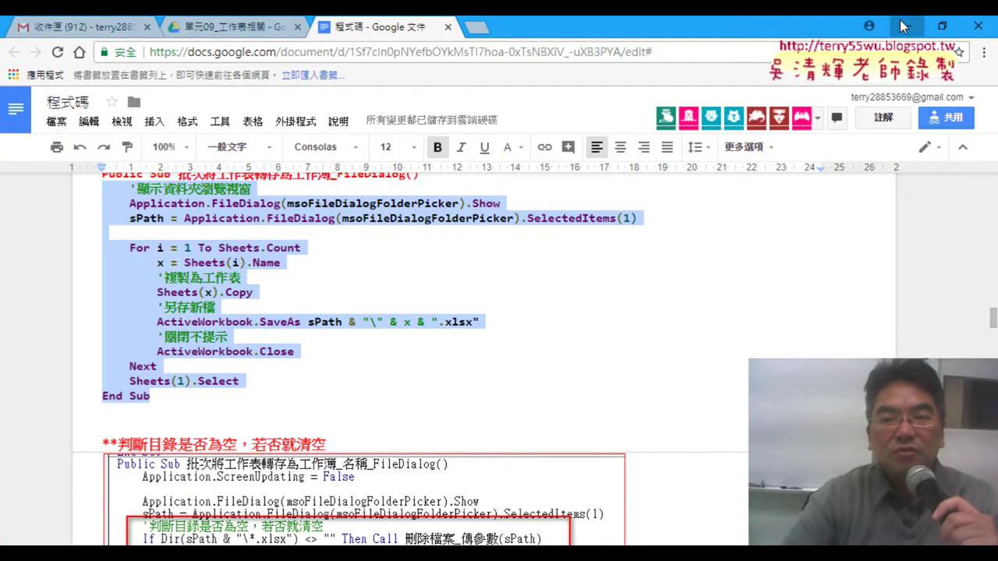
# Minimize Chrome to reveal the VBA editor and the VBA folder window.
pyautogui.click(899, 27)
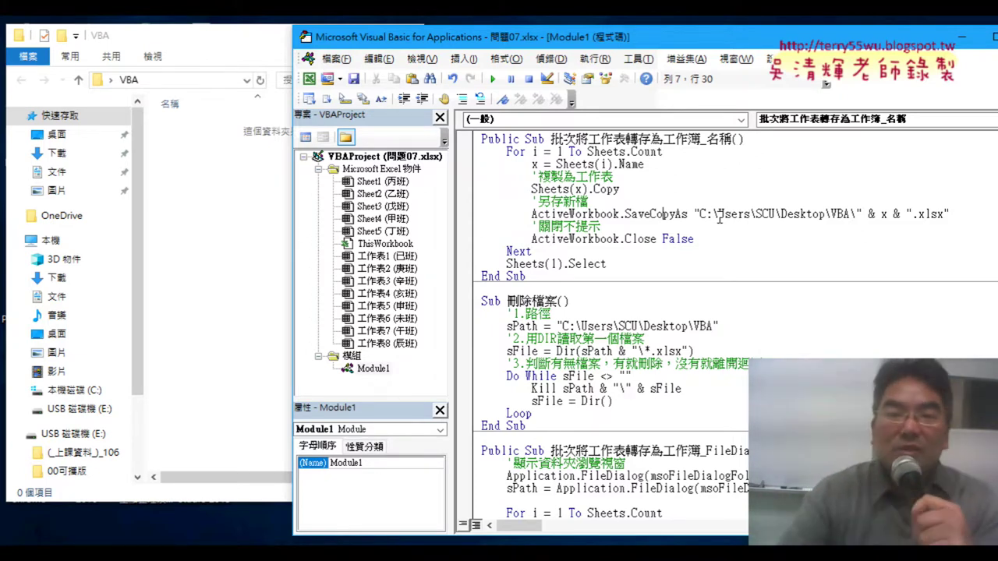
# Run the export macro, creating 13 class workbooks like 甲班.xlsx, then select the backslash after VBA.
pyautogui.click(492, 79)
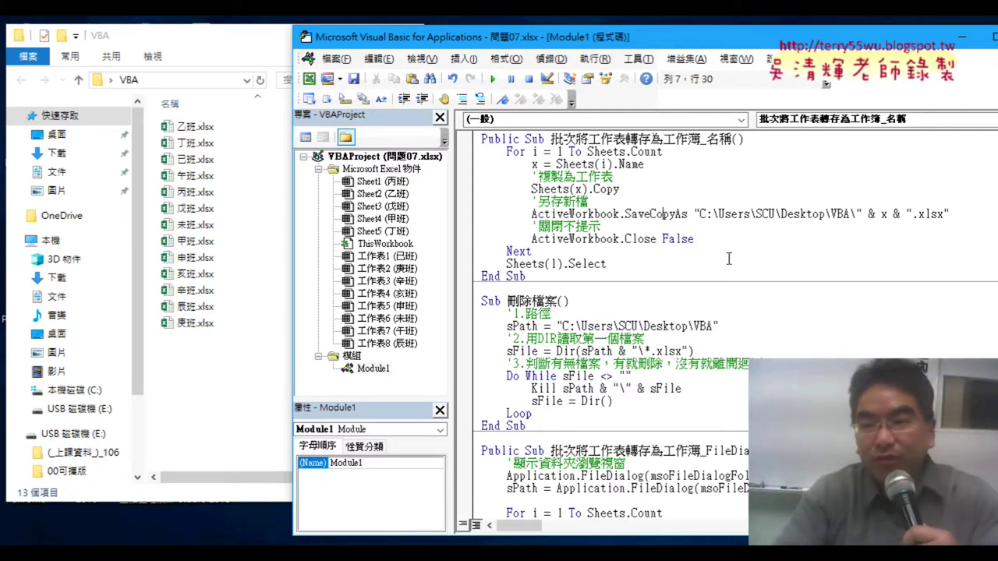
pyautogui.doubleClick(852, 215)
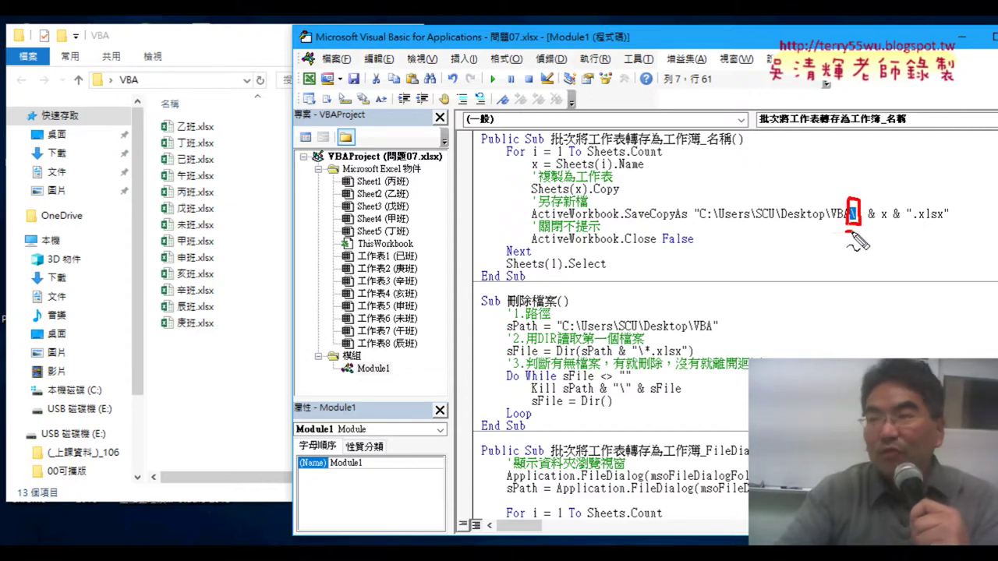
pyautogui.moveTo(852, 233); pyautogui.dragTo(865, 231)
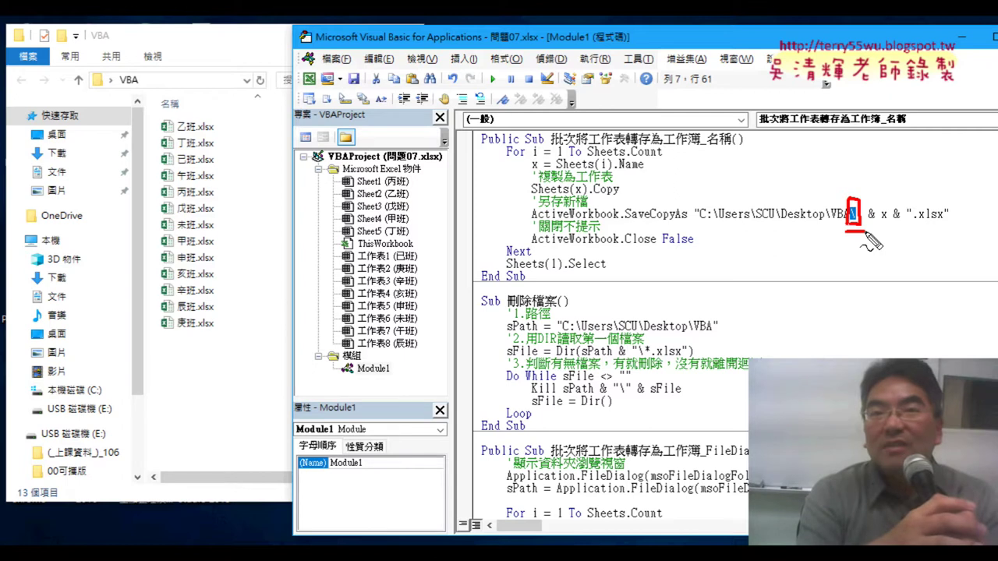